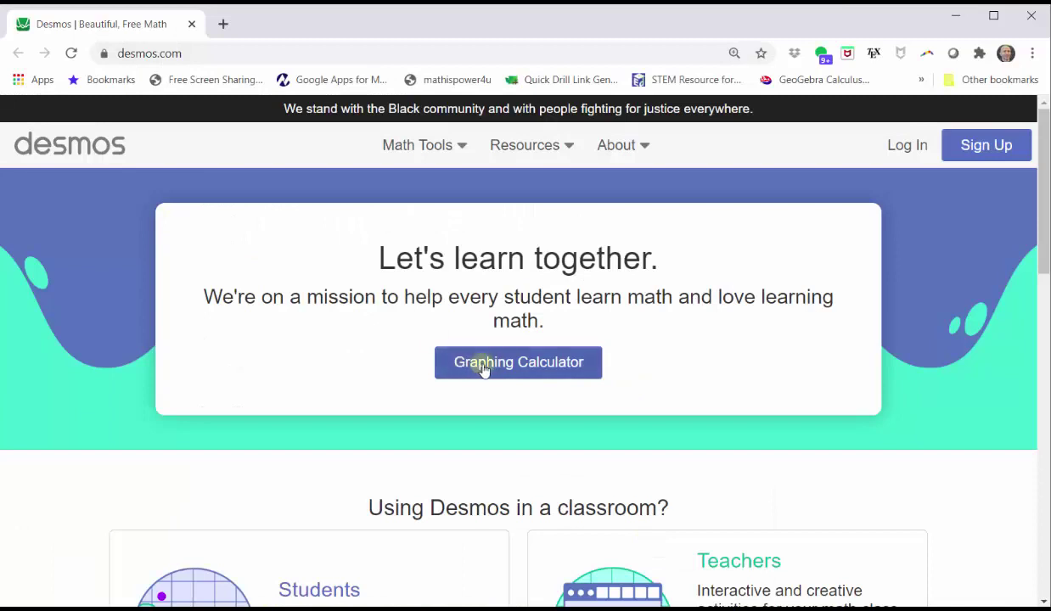
Open the Desmos graphing calculator and insert the binomialdist function into the first expression.
{"action": "left_click", "coordinate": [481, 362]}
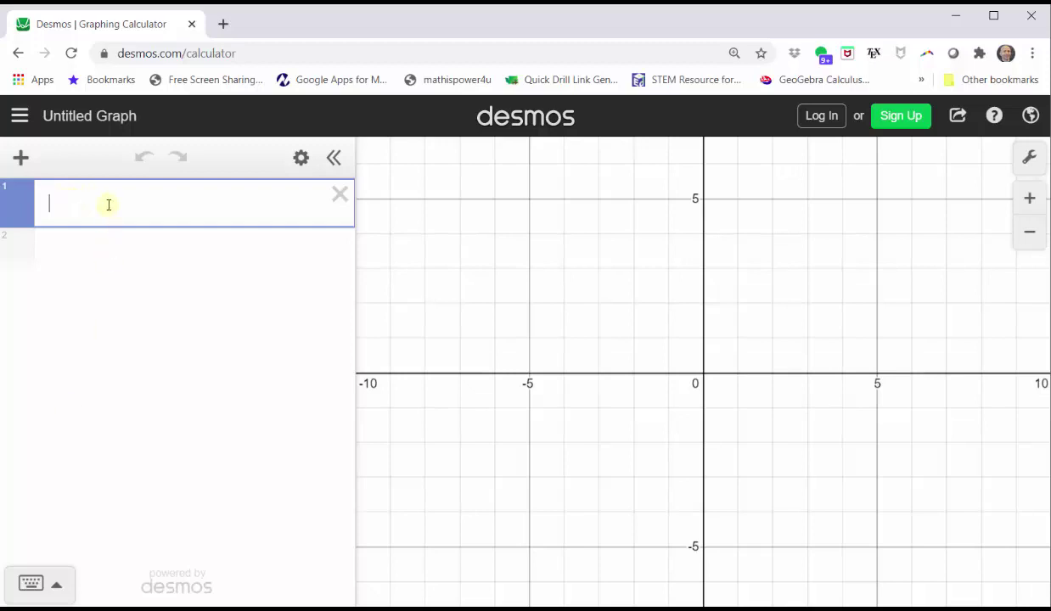
{"action": "left_click", "coordinate": [32, 585]}
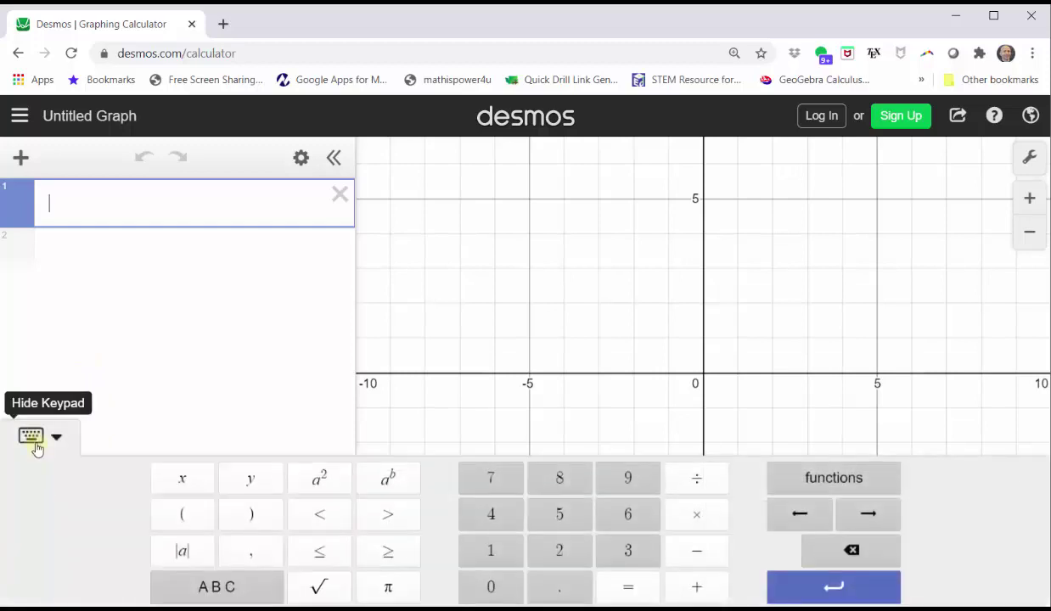
{"action": "left_click", "coordinate": [814, 474]}
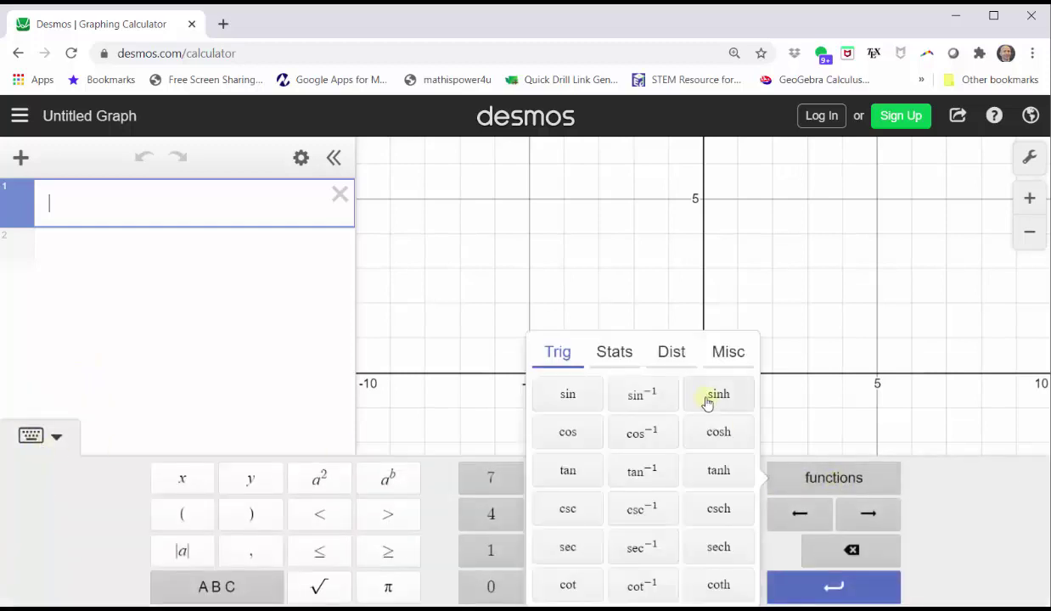
{"action": "left_click", "coordinate": [675, 356]}
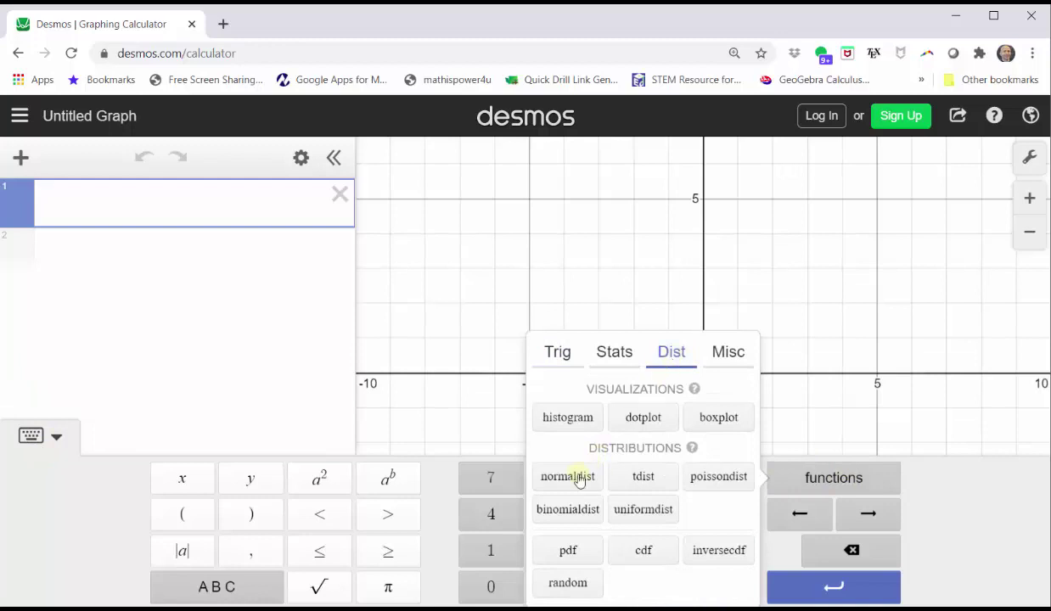
{"action": "left_click", "coordinate": [560, 514]}
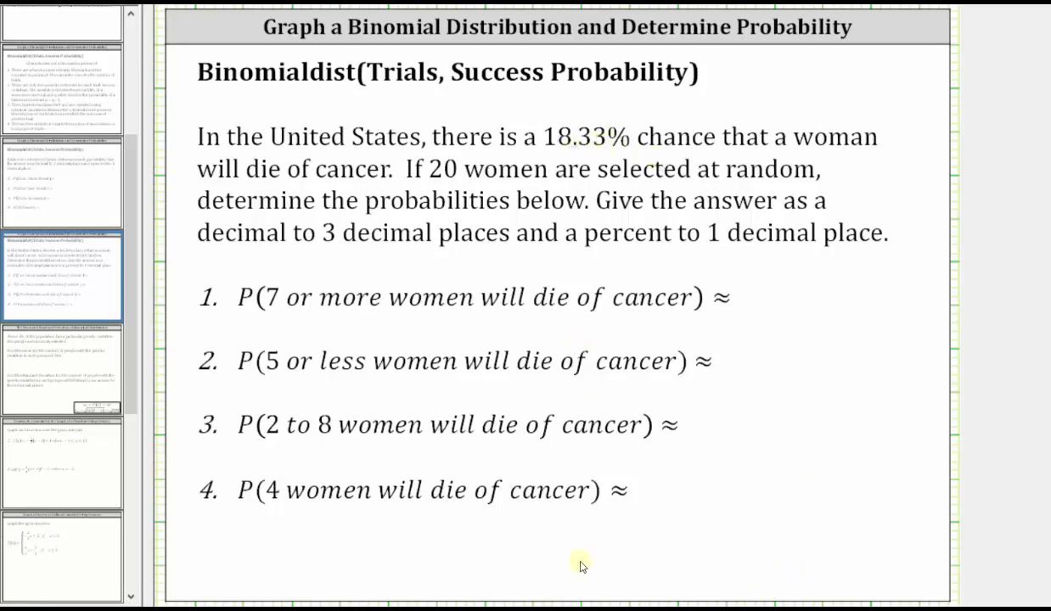
Return from the worksheet to Desmos, complete the expression as binomialdist(20, 0.1833), and hide the on-screen keypad.
{"action": "mouse_move", "coordinate": [565, 586]}
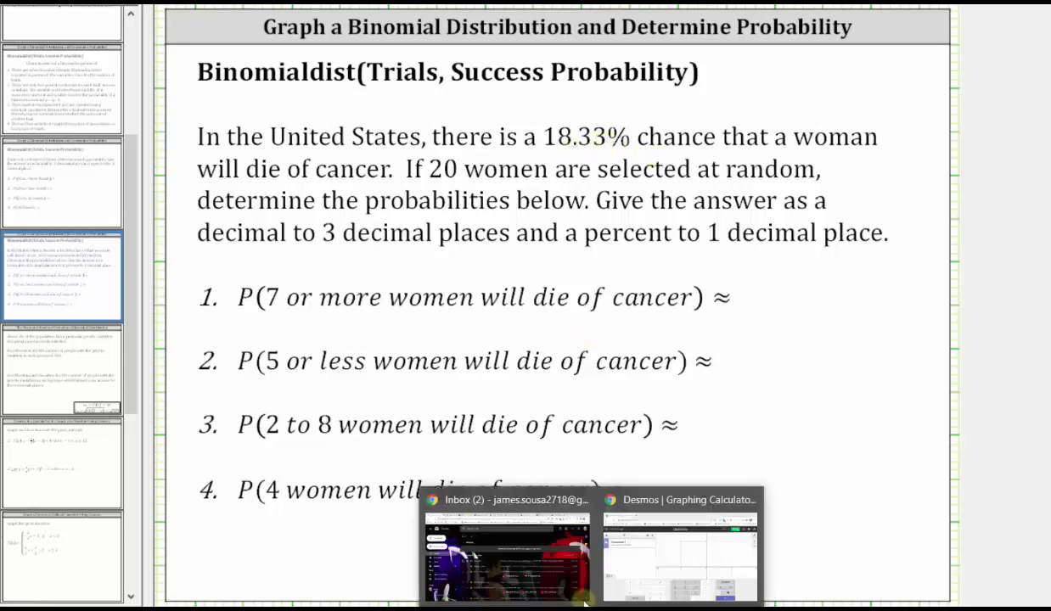
{"action": "left_click", "coordinate": [655, 552]}
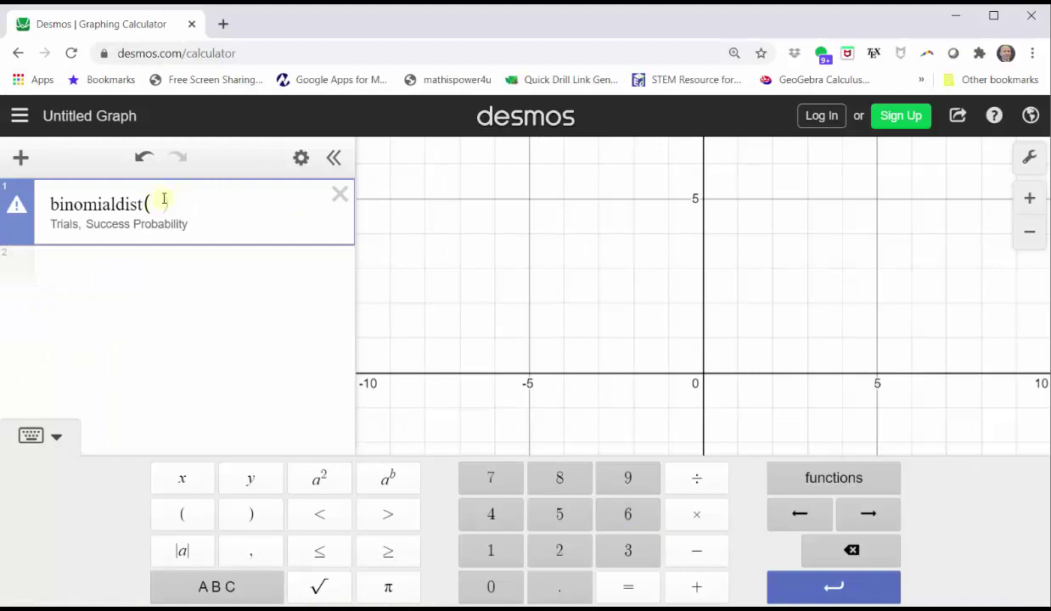
{"action": "type", "text": "20,"}
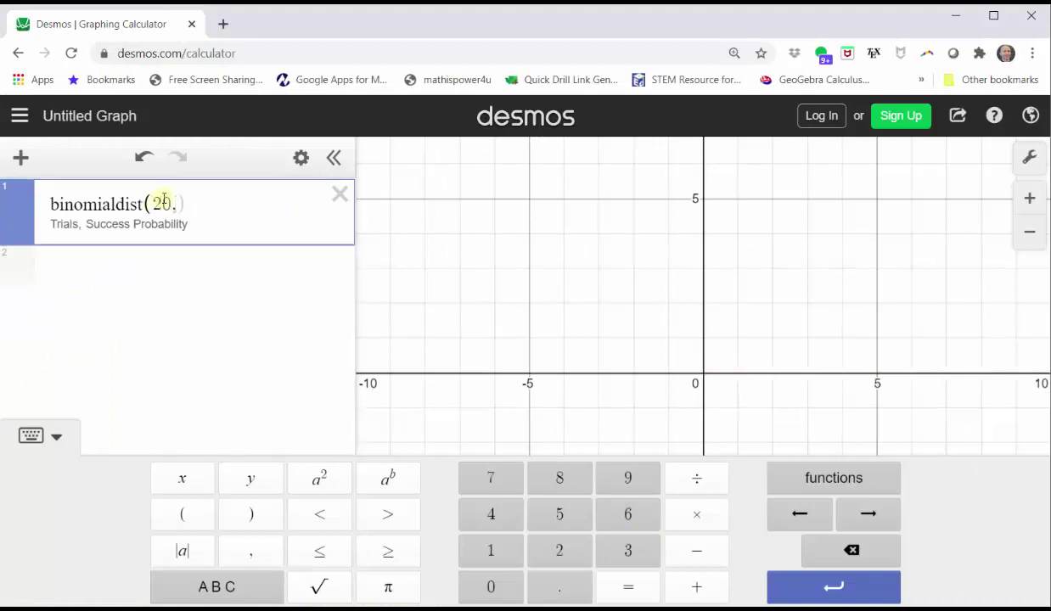
{"action": "type", "text": "0.183"}
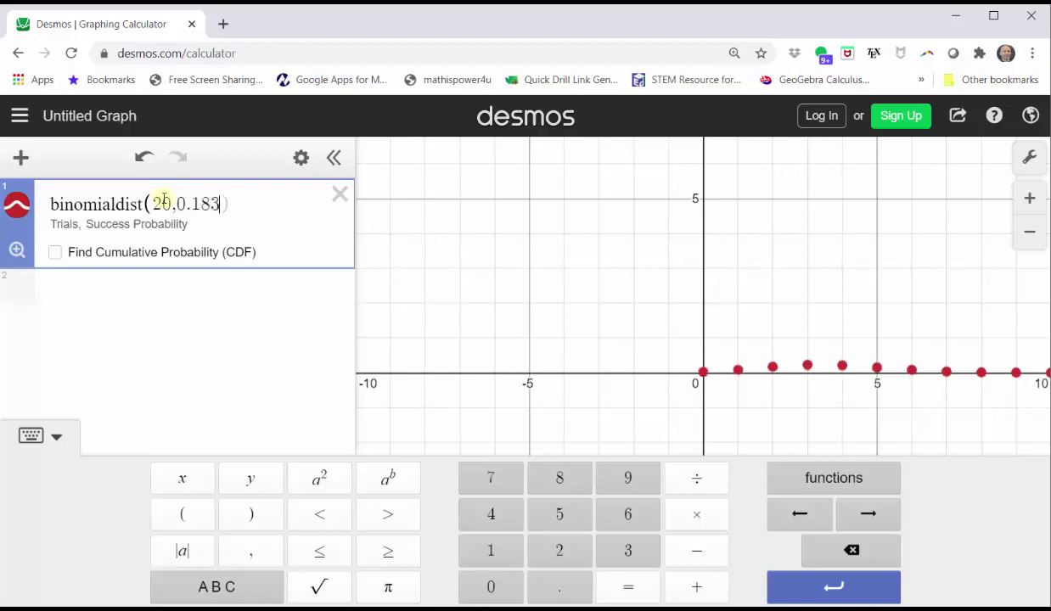
{"action": "type", "text": "3"}
{"action": "left_click", "coordinate": [38, 440]}
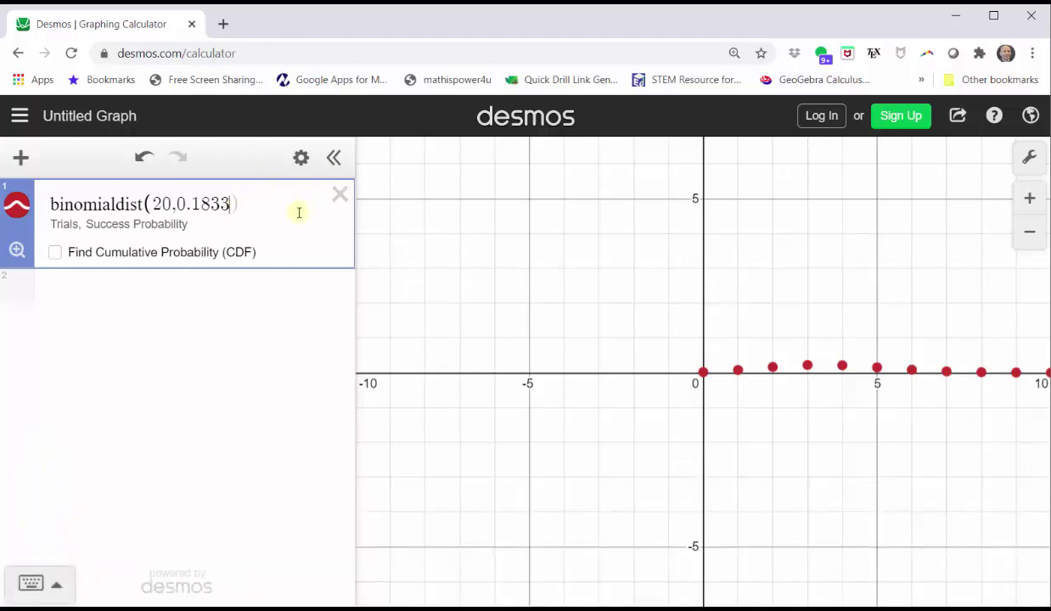
Recolor the zoom-fitted distribution purple and display the coordinates of its point at x = 2.
{"action": "left_click", "coordinate": [16, 251]}
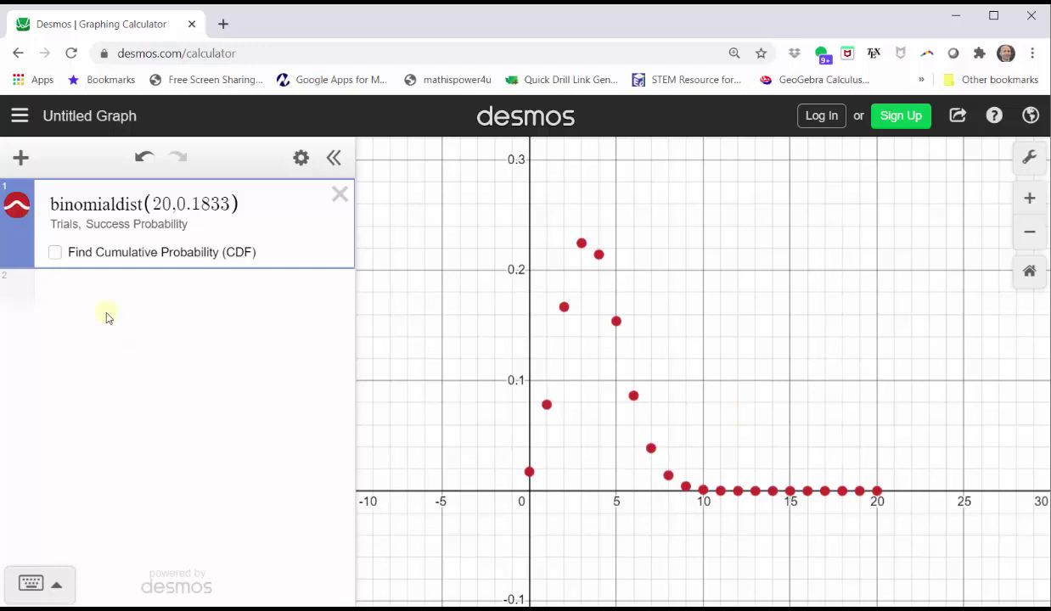
{"action": "left_click", "coordinate": [25, 212]}
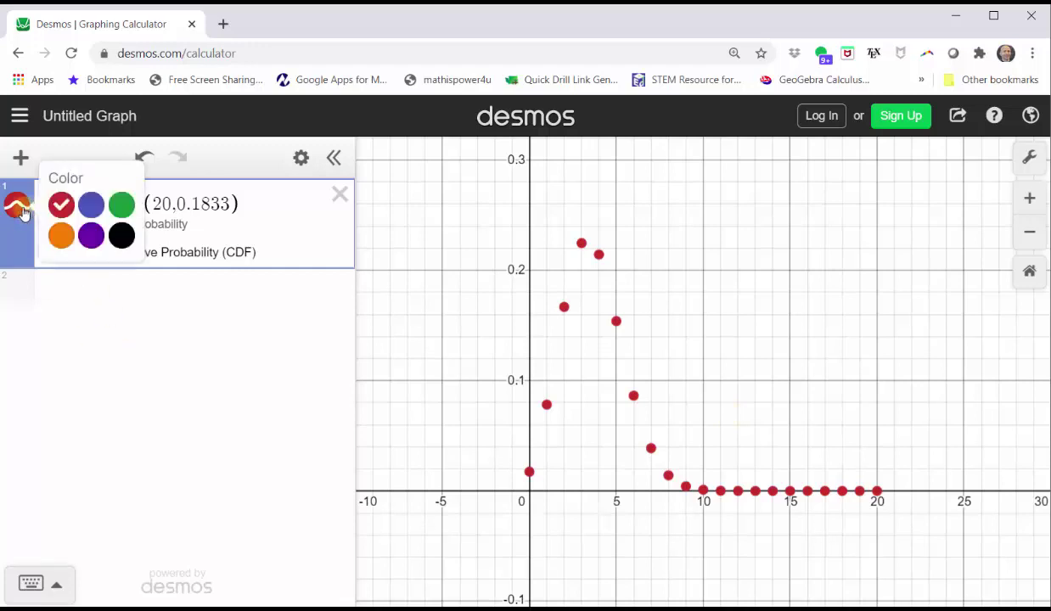
{"action": "left_click", "coordinate": [91, 237]}
{"action": "left_click", "coordinate": [259, 223]}
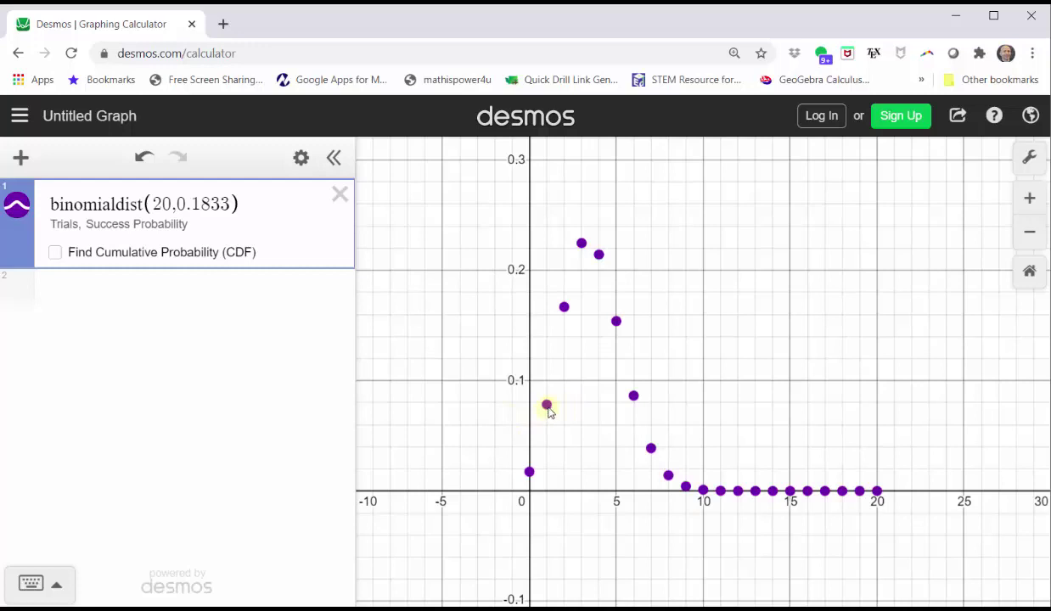
{"action": "left_click", "coordinate": [565, 310]}
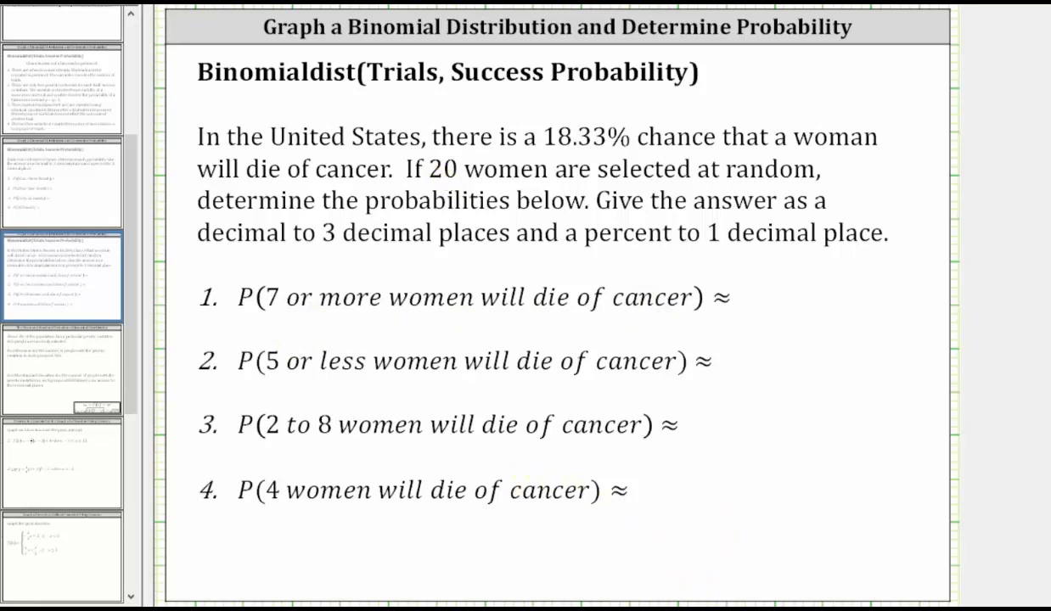
Switch from the worksheet to Desmos and find the cumulative probability with minimum 7 and maximum 20.
{"action": "left_click", "coordinate": [648, 572]}
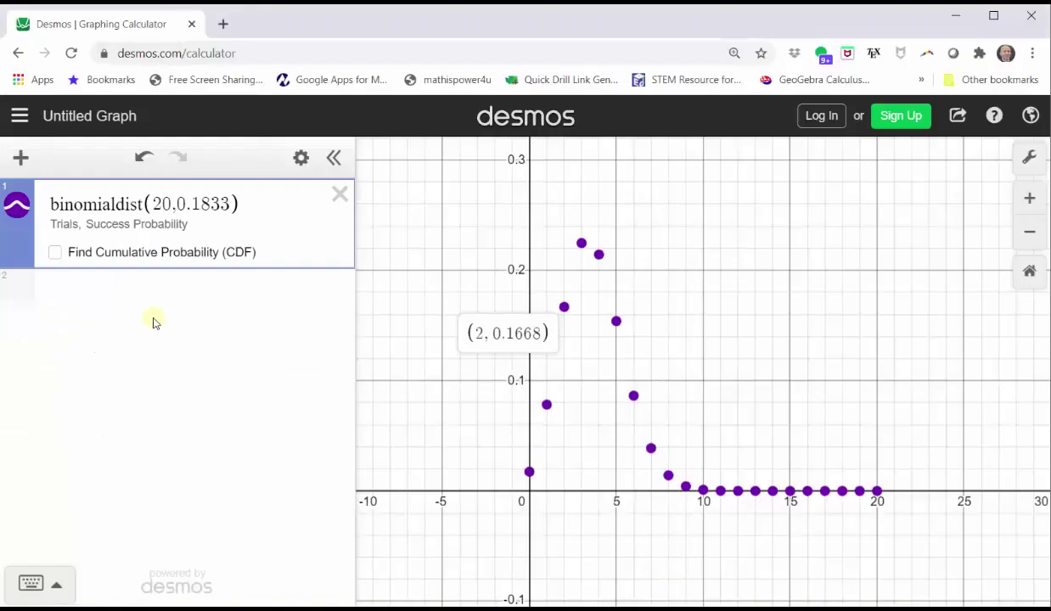
{"action": "left_click", "coordinate": [56, 254]}
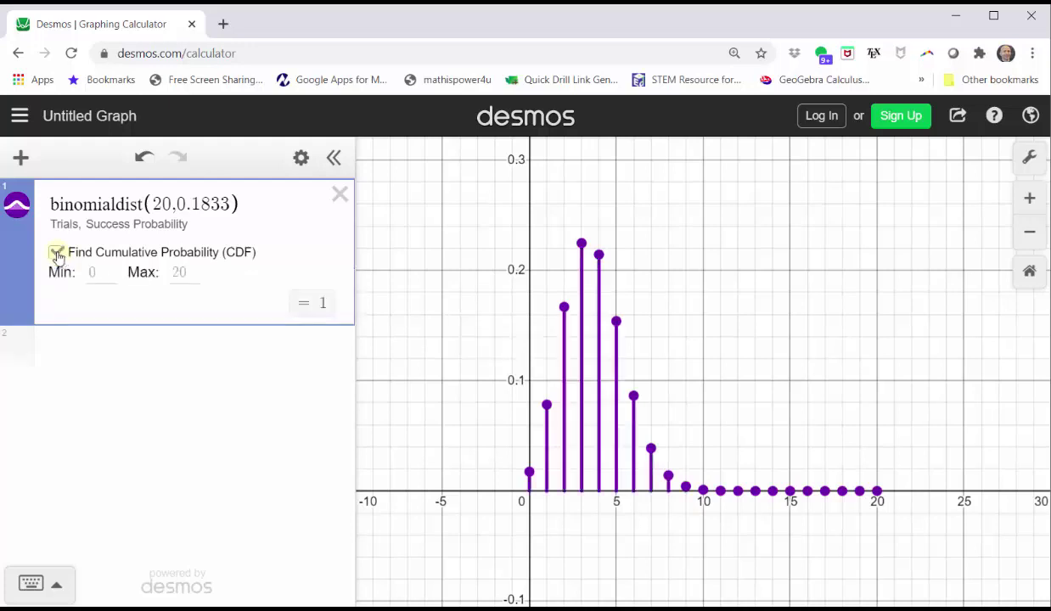
{"action": "left_click", "coordinate": [96, 273]}
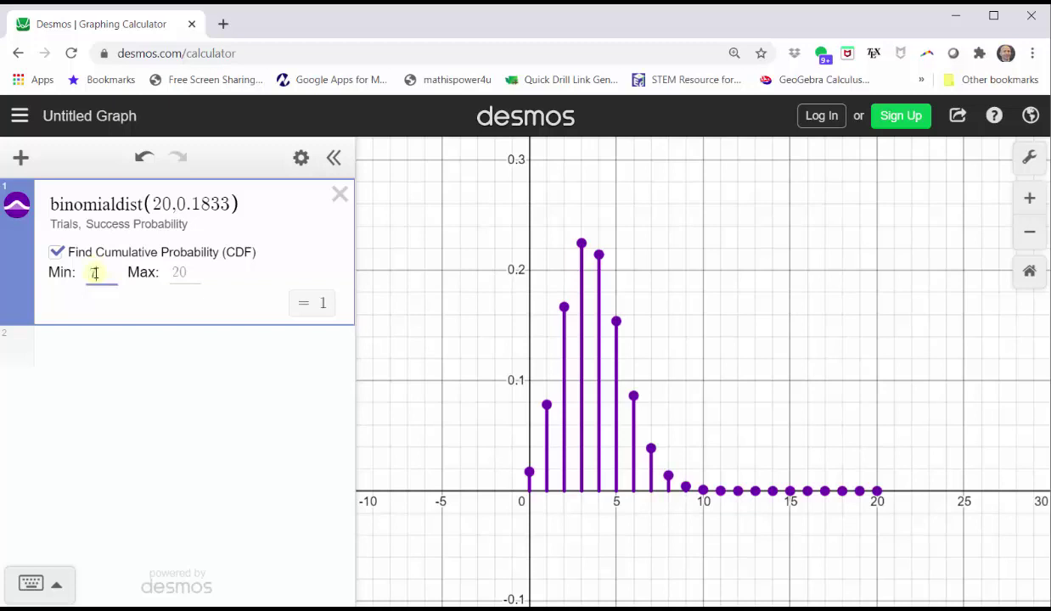
{"action": "type", "text": "7"}
{"action": "key", "text": "Tab"}
{"action": "type", "text": "20"}
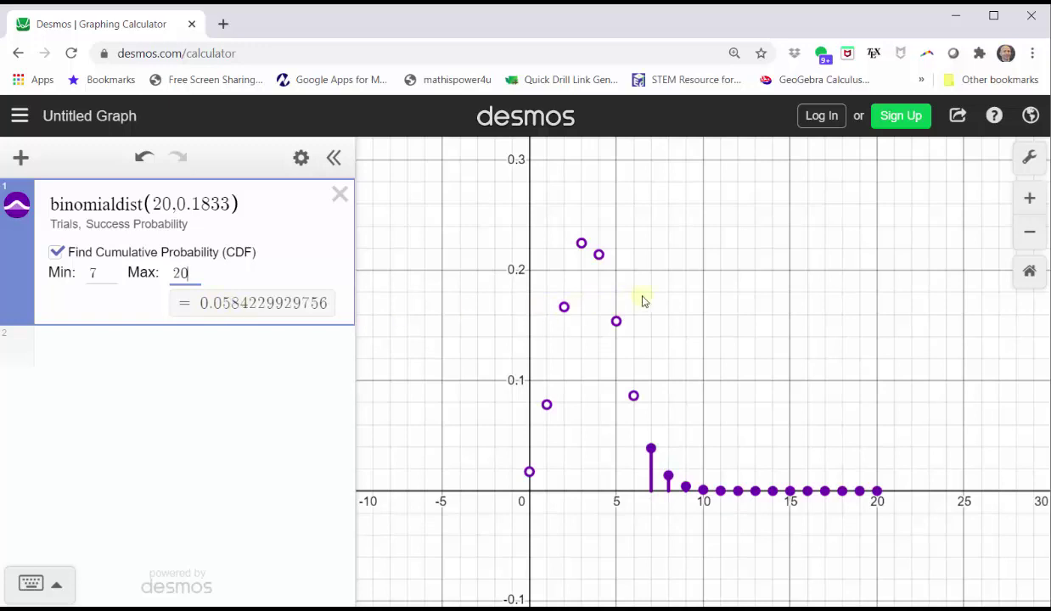
Display the coordinates of the points at x = 7 to 10, and handwrite 0.058 = 5.8% beside problem 1 on the worksheet.
{"action": "left_click", "coordinate": [651, 451]}
{"action": "left_click", "coordinate": [669, 476]}
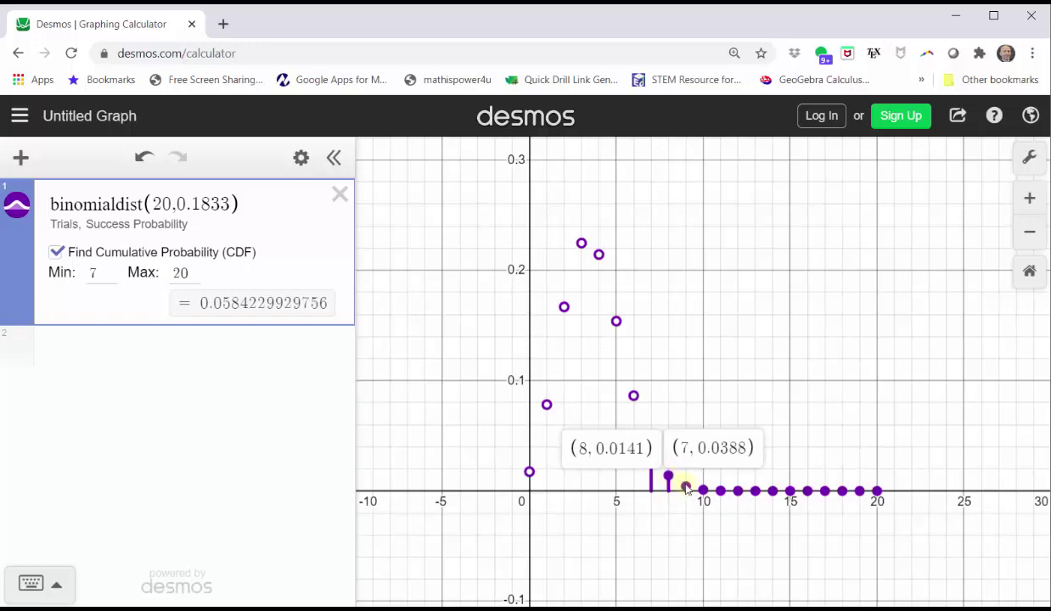
{"action": "left_click", "coordinate": [686, 488]}
{"action": "left_click", "coordinate": [704, 490]}
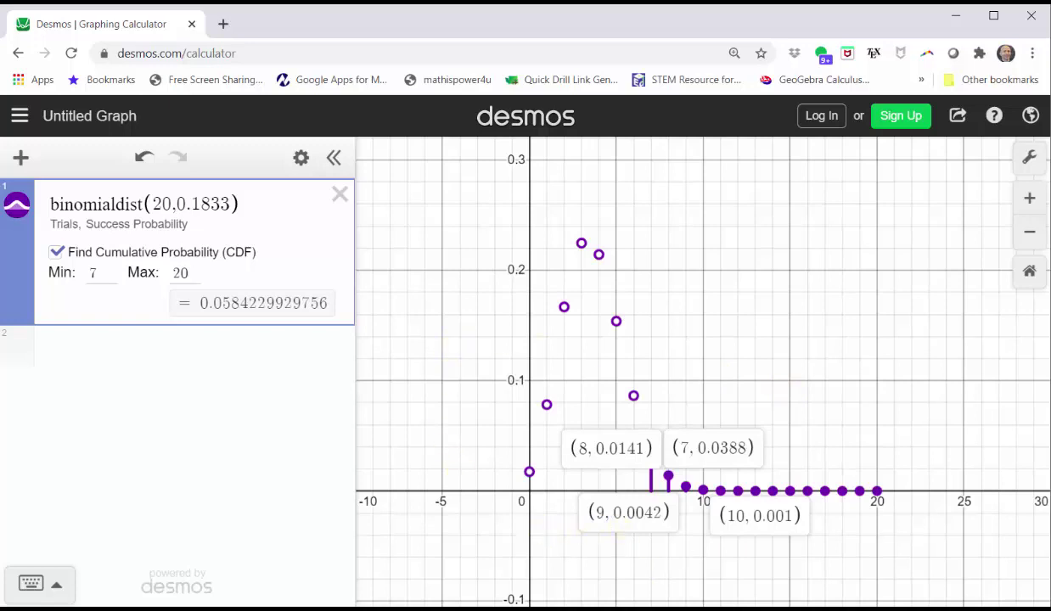
{"action": "mouse_move", "coordinate": [744, 293]}
{"action": "left_mouse_down"}
{"action": "mouse_move", "coordinate": [830, 270]}
{"action": "mouse_move", "coordinate": [859, 283]}
{"action": "mouse_move", "coordinate": [903, 277]}
{"action": "mouse_move", "coordinate": [923, 293]}
{"action": "left_mouse_up"}
Back in Desmos, set the cumulative probability range to minimum 0 and maximum 5.
{"action": "left_click", "coordinate": [100, 275]}
{"action": "key", "text": "BackSpace"}
{"action": "type", "text": "0"}
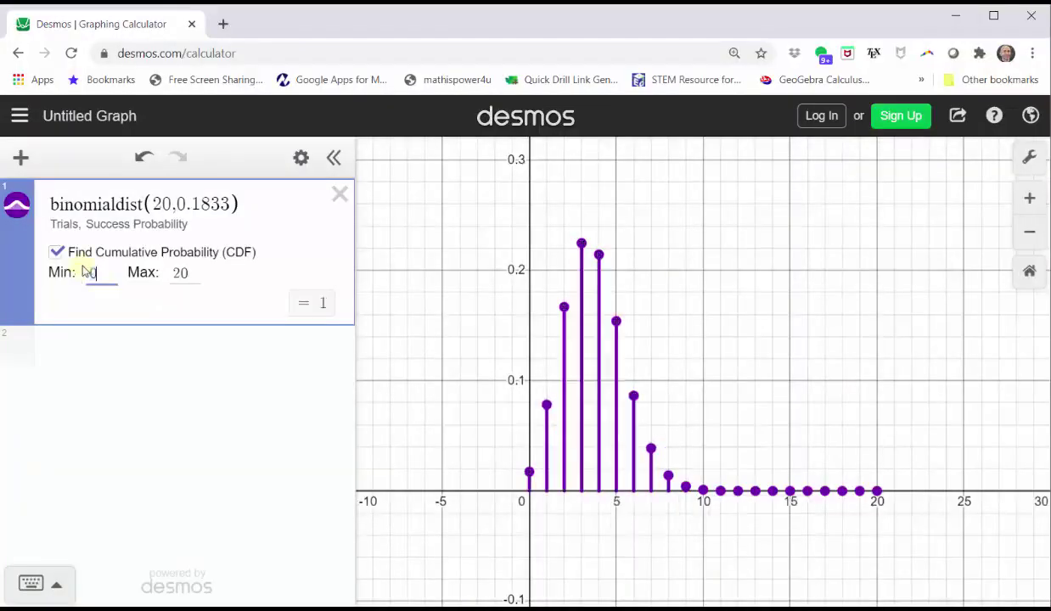
{"action": "key", "text": "Tab"}
{"action": "key", "text": "BackSpace"}
{"action": "key", "text": "BackSpace"}
{"action": "type", "text": "5"}
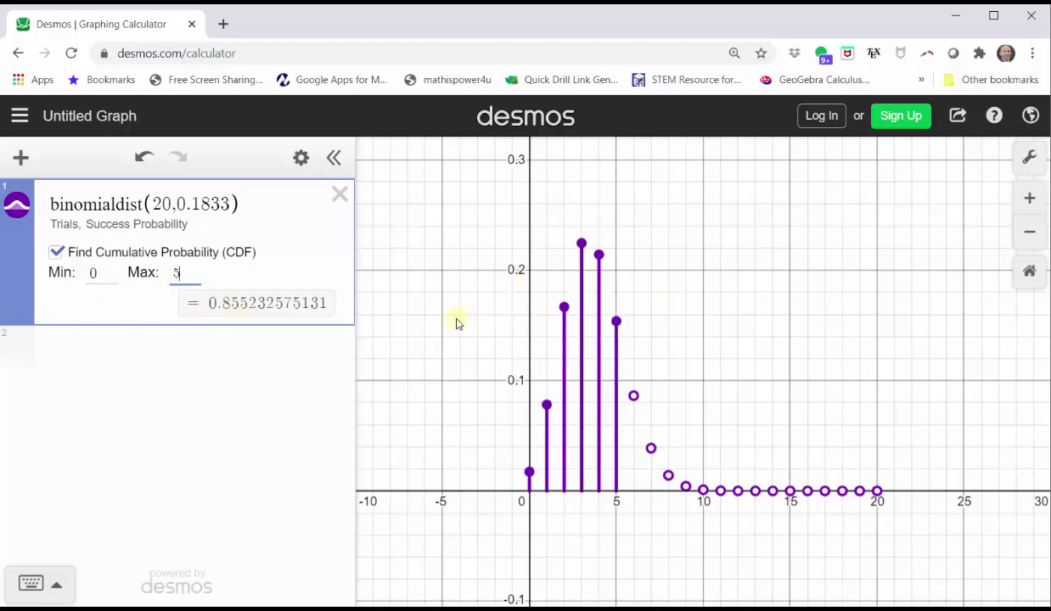
Display the coordinates of the points from x = 5 down to 0, and handwrite 0.855 = 85.5% beside problem 2 on the worksheet.
{"action": "left_click", "coordinate": [617, 321]}
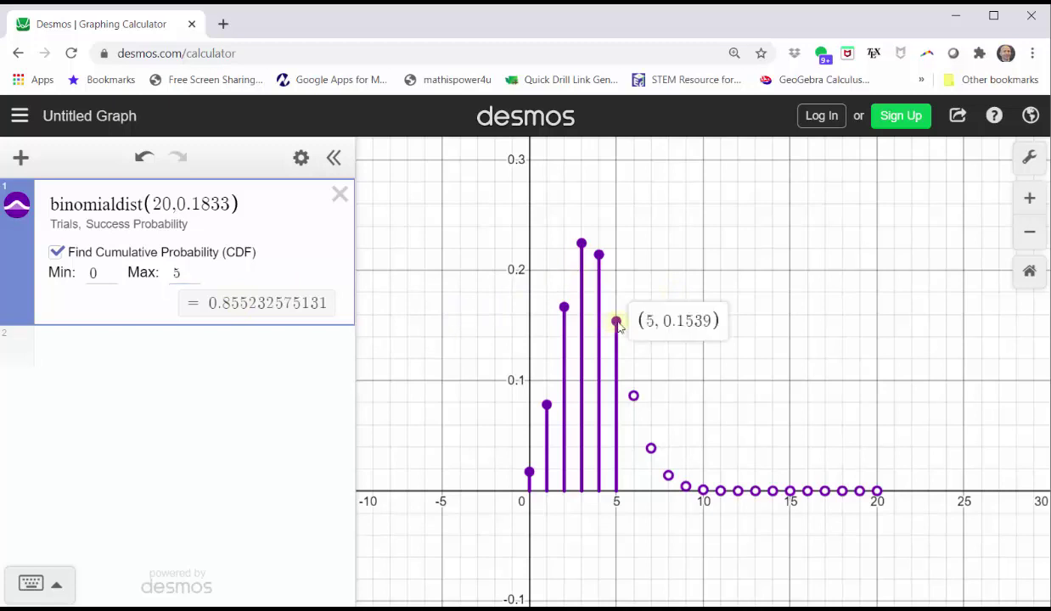
{"action": "left_click", "coordinate": [581, 244]}
{"action": "left_click", "coordinate": [564, 308]}
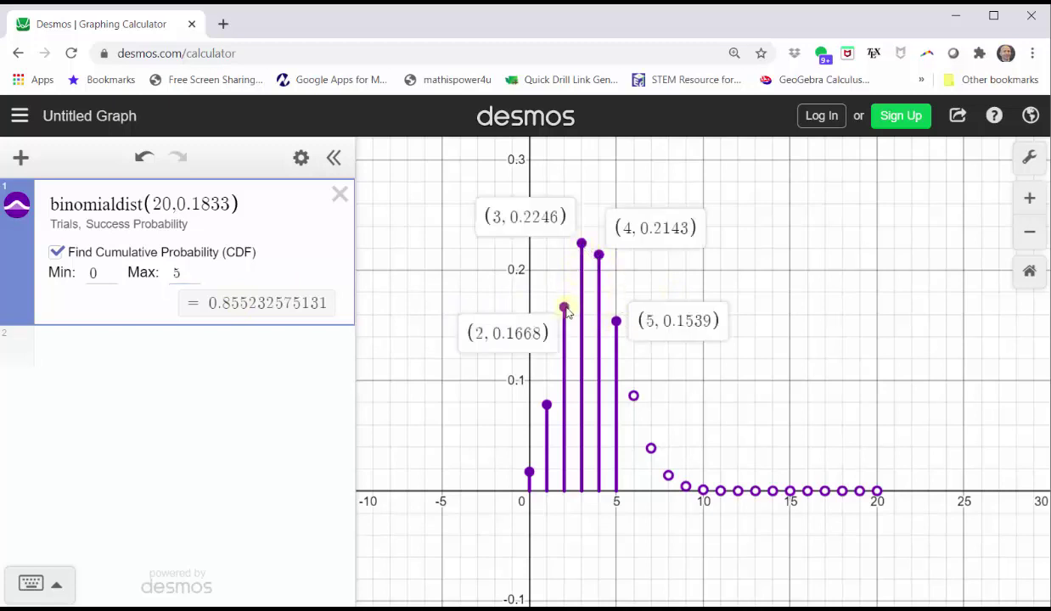
{"action": "left_click", "coordinate": [546, 406]}
{"action": "left_click", "coordinate": [529, 472]}
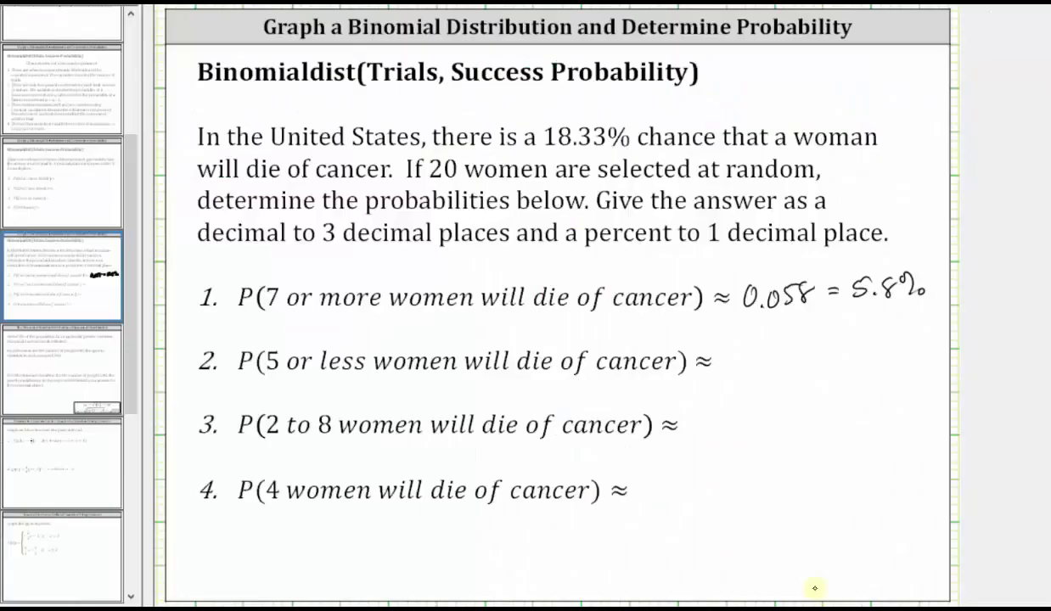
{"action": "mouse_move", "coordinate": [730, 358]}
{"action": "left_mouse_down"}
{"action": "mouse_move", "coordinate": [790, 362]}
{"action": "mouse_move", "coordinate": [883, 341]}
{"action": "mouse_move", "coordinate": [907, 360]}
{"action": "left_mouse_up"}
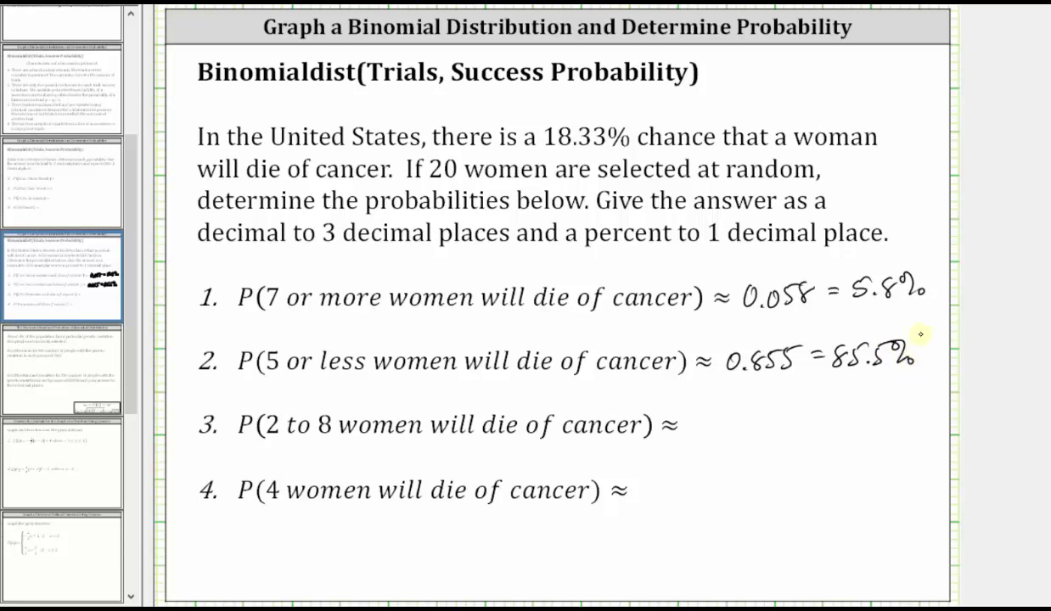